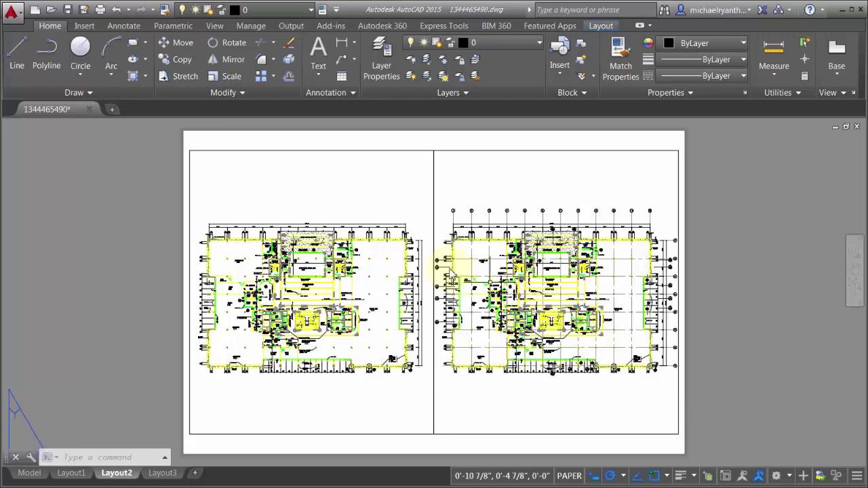
Activate the left viewport and open Layer Properties, widened to show the viewport override columns.
double_click(345, 189)
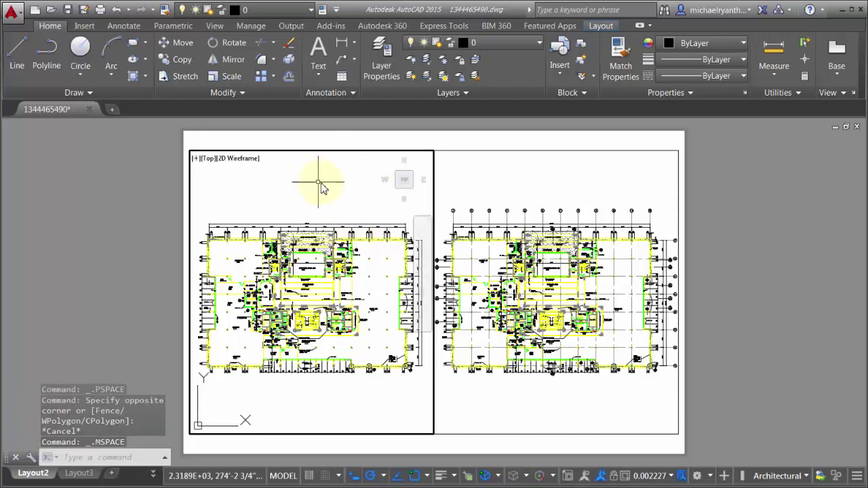
click(381, 54)
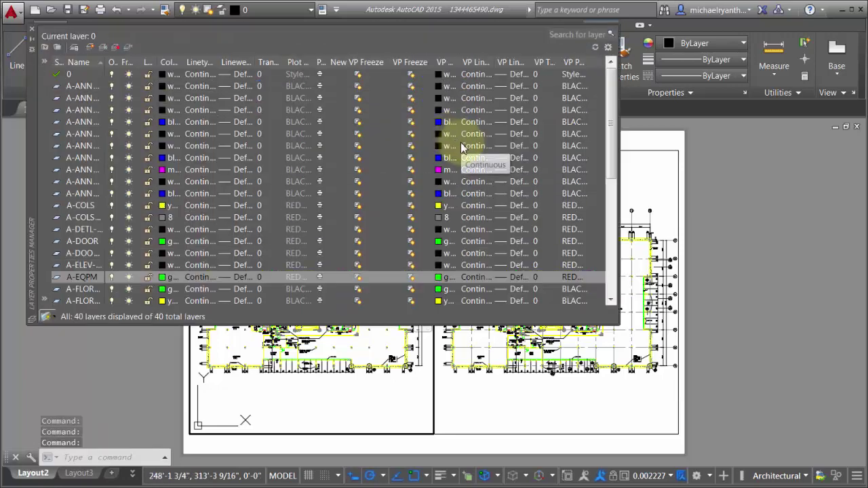
drag(619, 209, 739, 204)
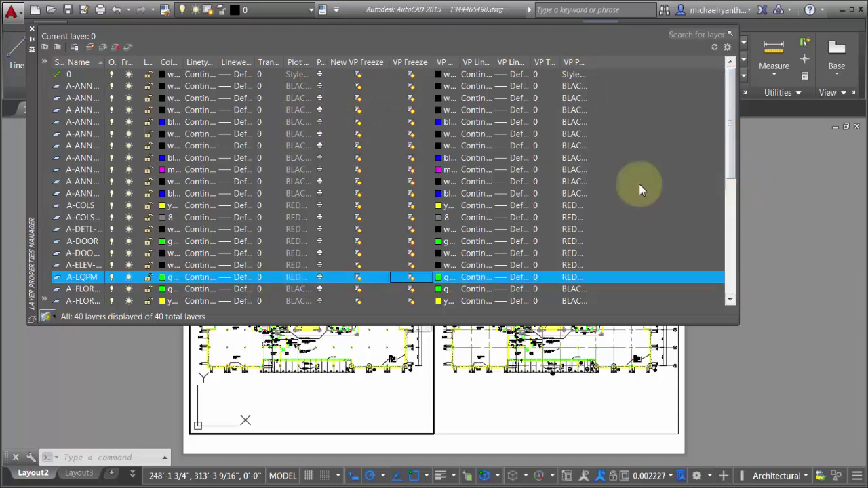
Give every layer a white VP Color override in the left viewport.
click(73, 76)
key(ctrl+a)
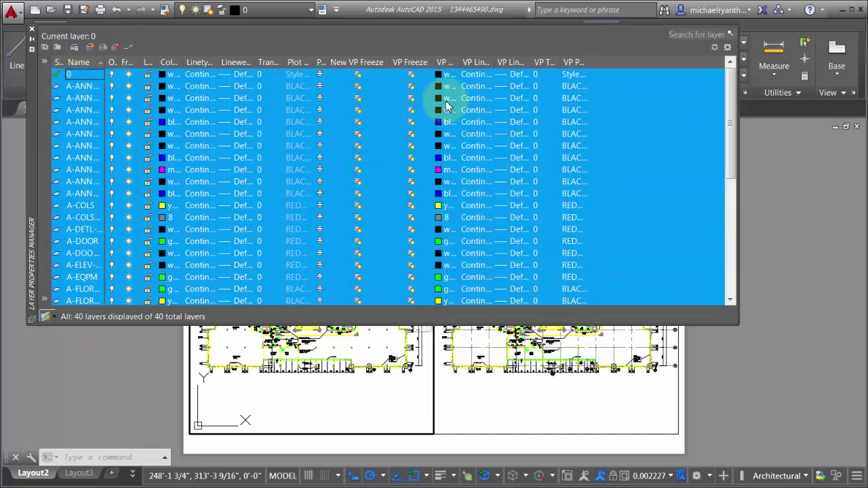
click(439, 76)
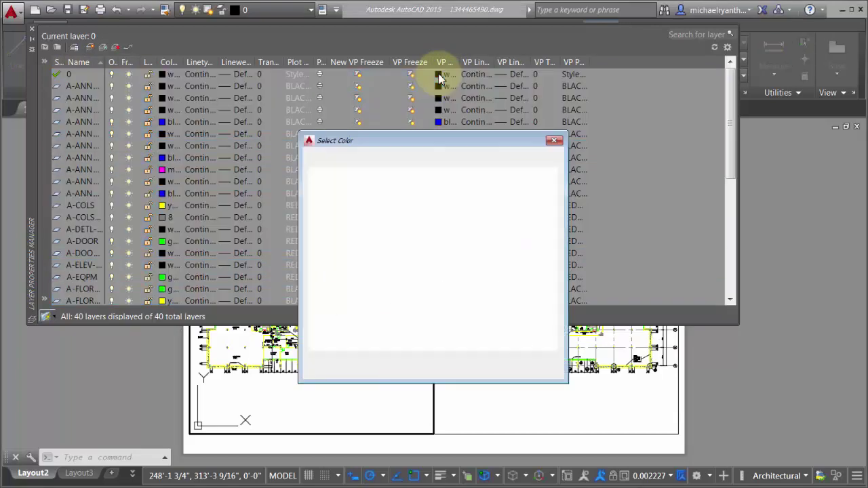
click(319, 308)
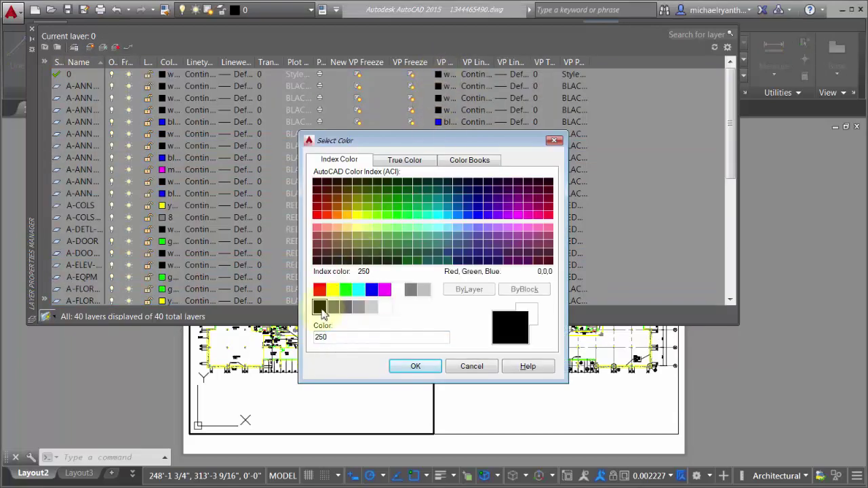
click(398, 290)
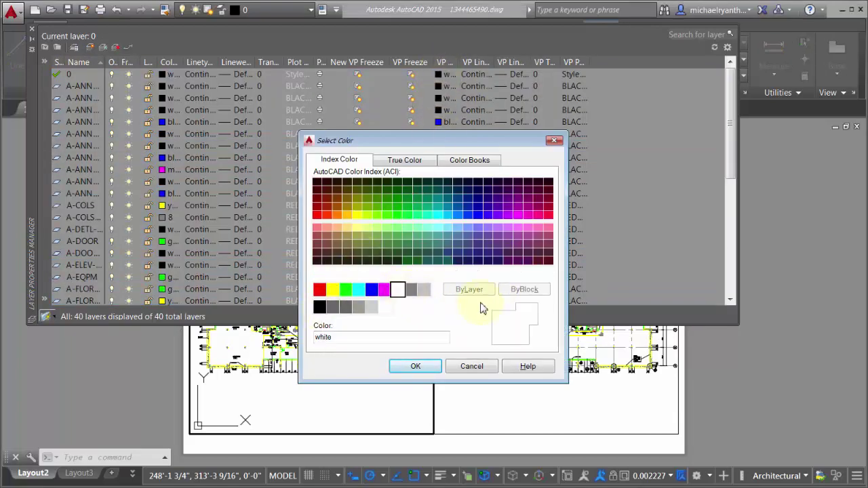
click(416, 367)
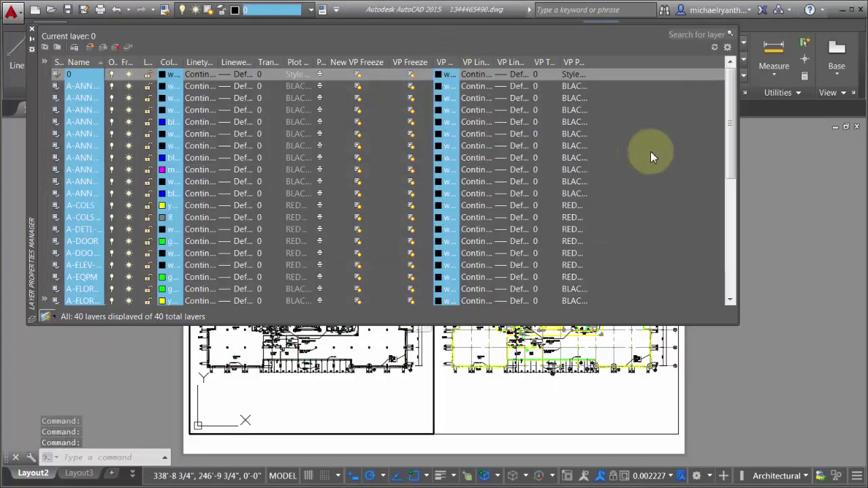
Undo the last change with U and close the Layer Properties Manager.
click(650, 150)
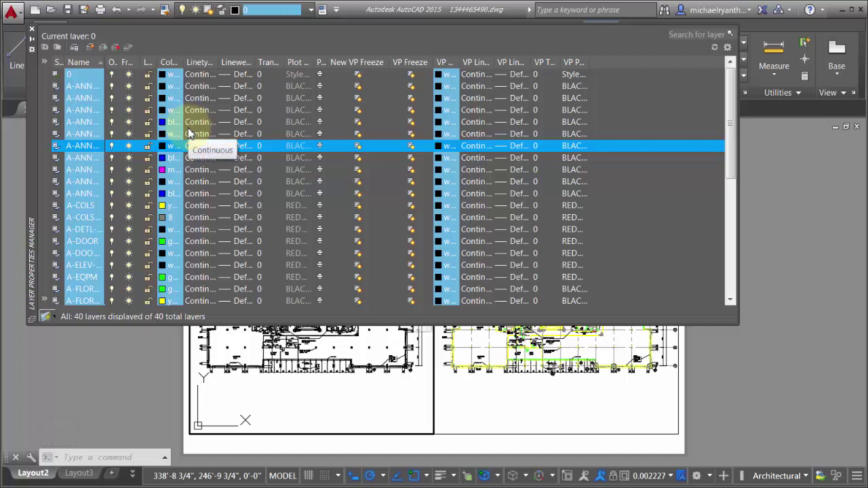
text(u)
key(Return)
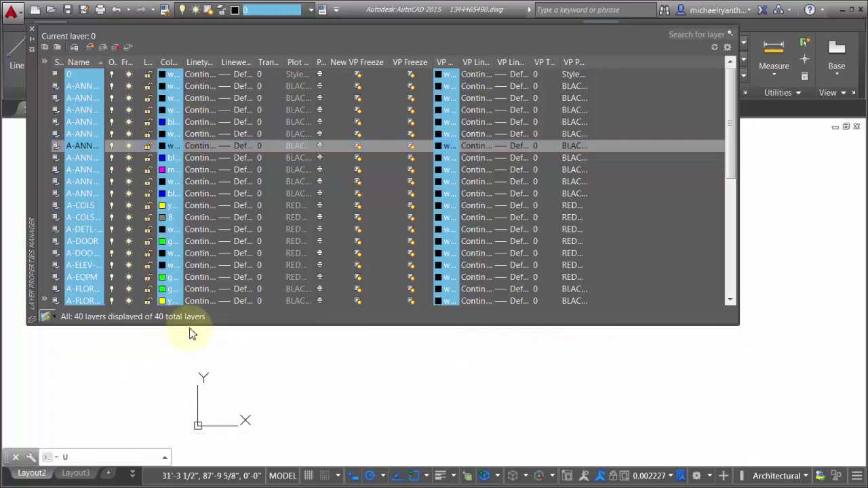
click(33, 29)
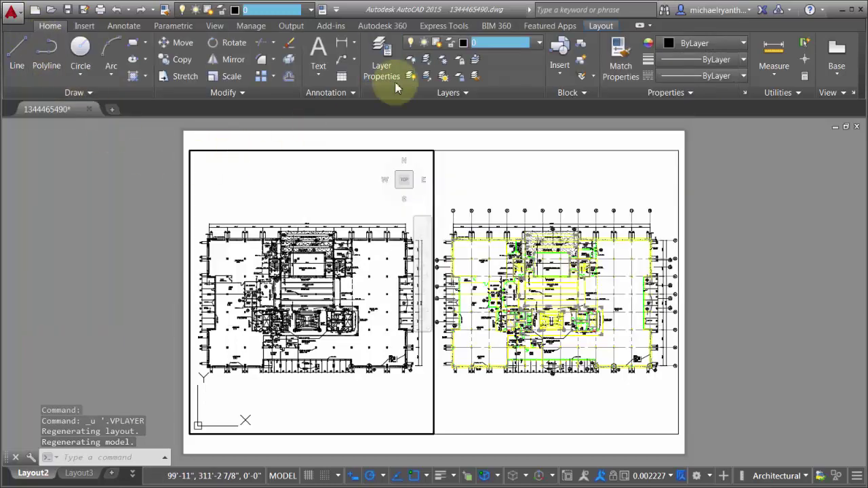
Reopen Layer Properties and remove viewport overrides for all layers in all viewports.
click(391, 51)
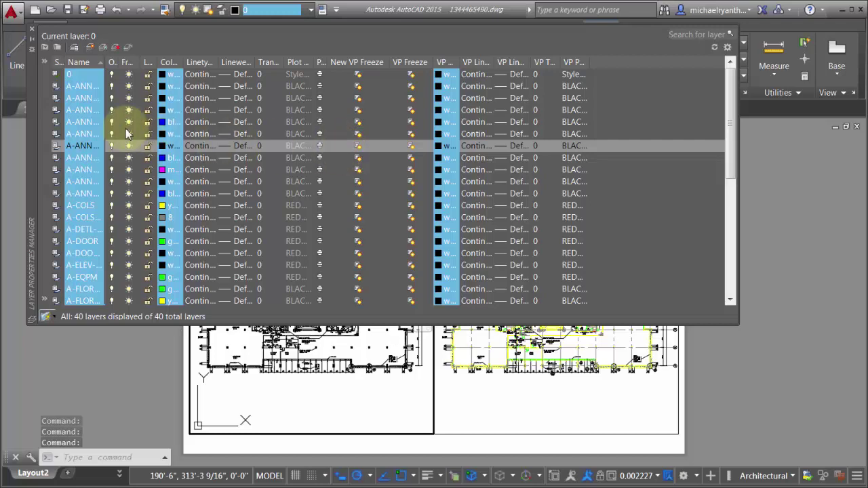
right_click(82, 74)
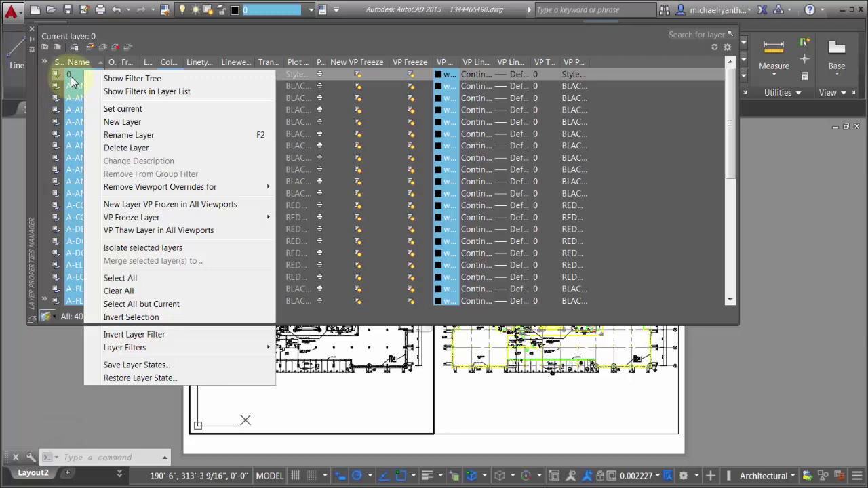
click(76, 76)
click(79, 78)
click(437, 248)
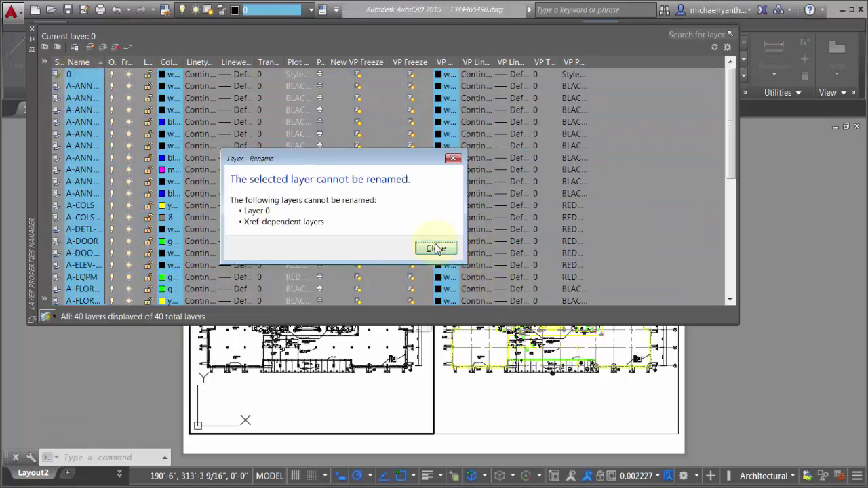
right_click(92, 86)
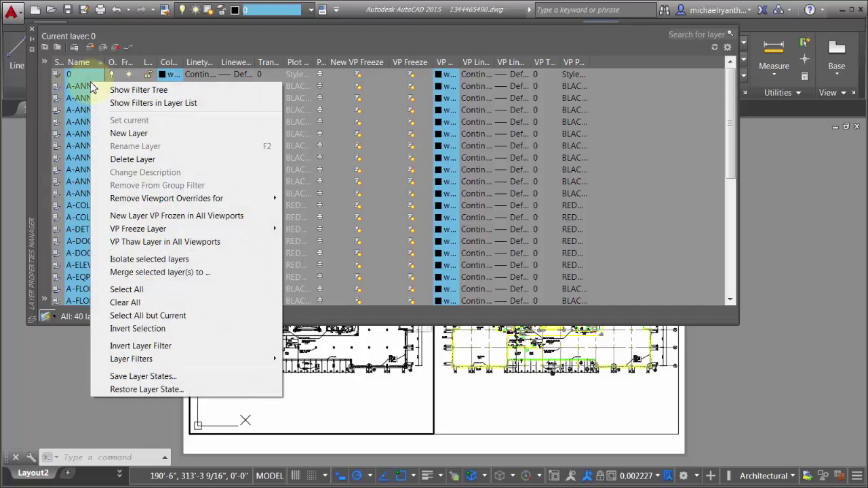
mouse_move(150, 199)
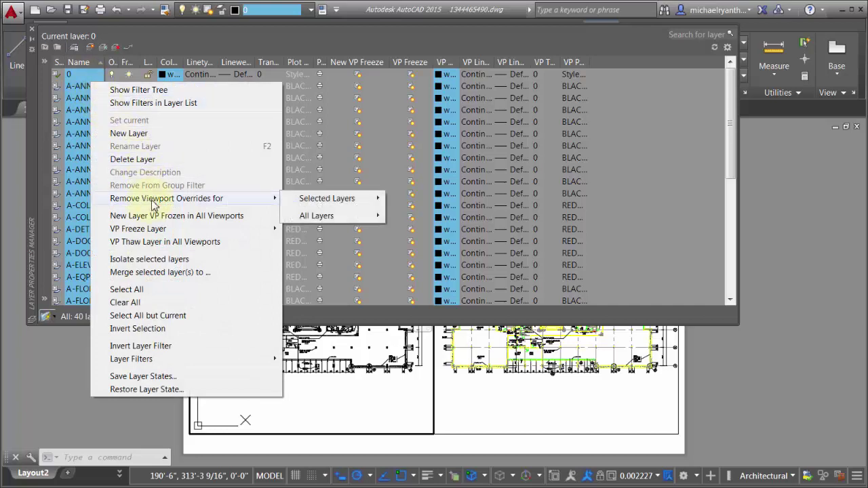
mouse_move(310, 218)
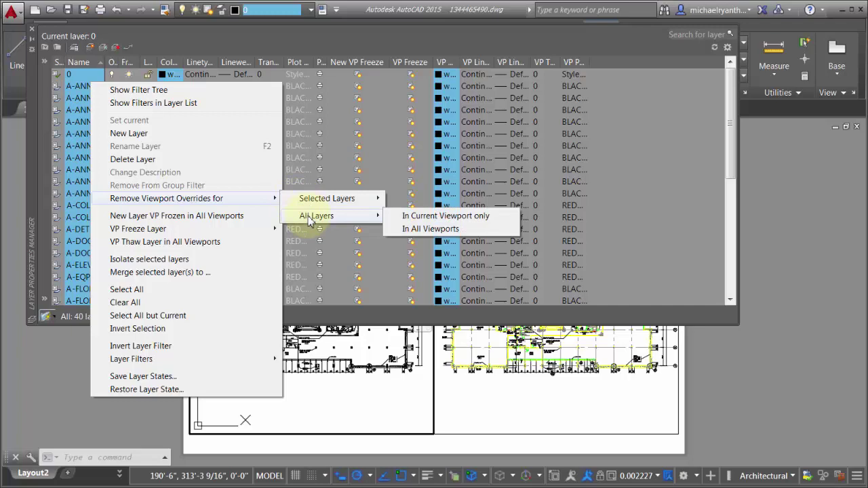
click(440, 229)
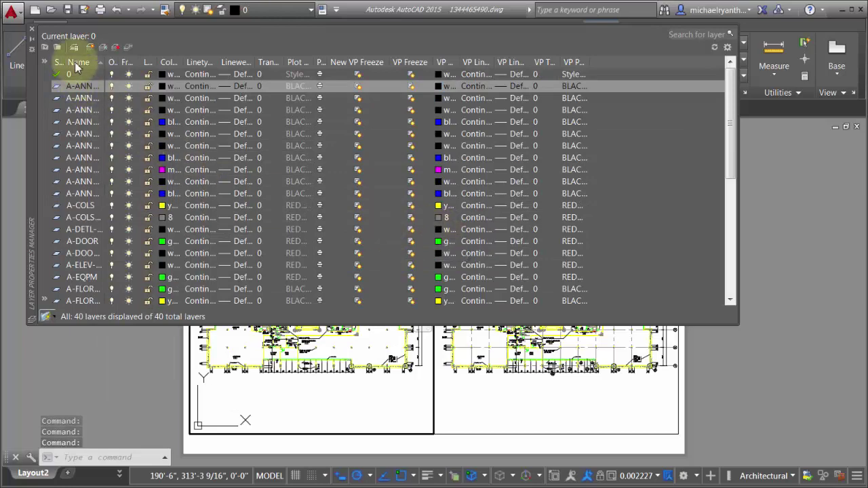
Reapply a white VP Color override to all layers and close the layer manager.
key(ctrl+a)
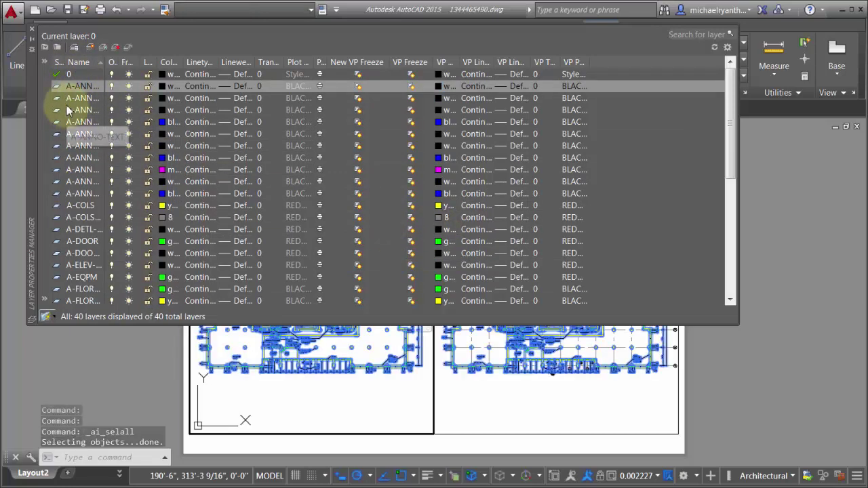
click(71, 110)
key(ctrl+a)
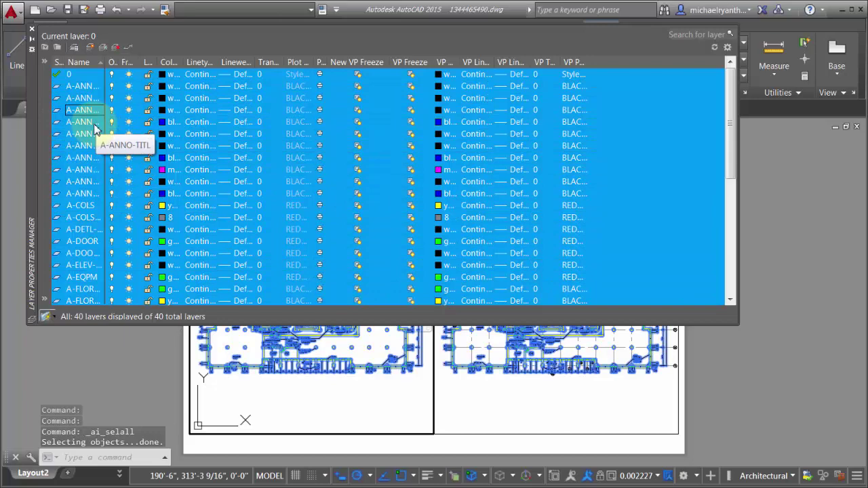
click(438, 76)
click(398, 289)
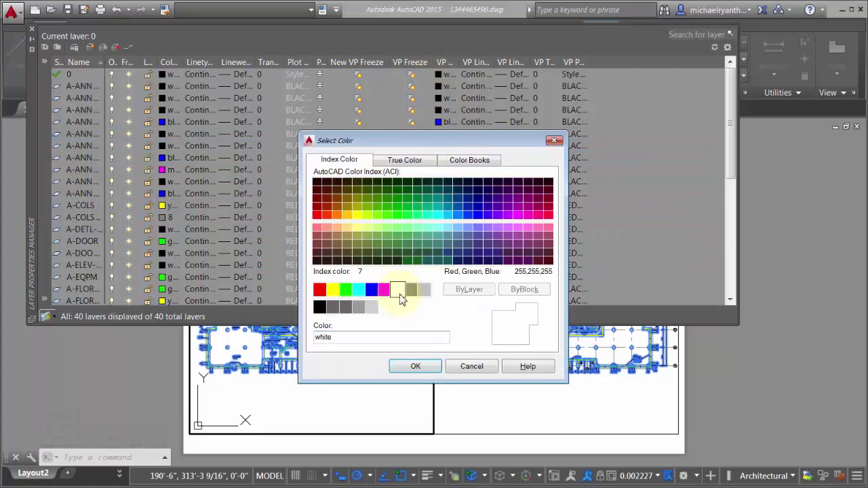
click(415, 366)
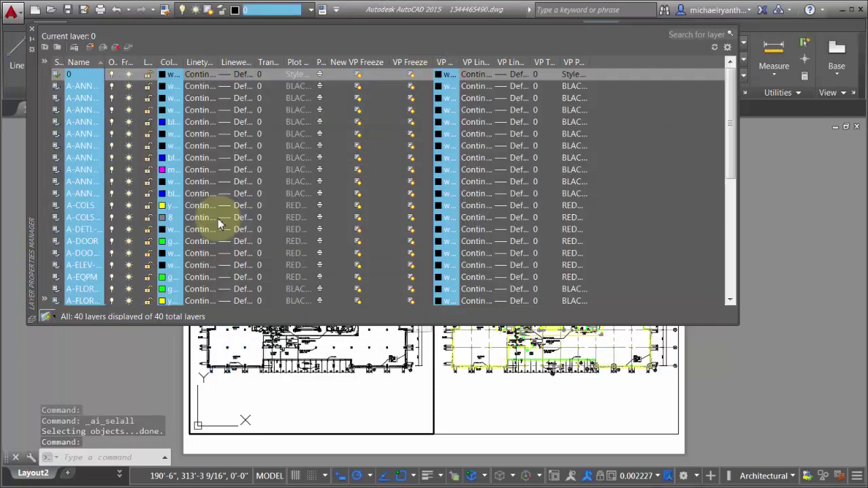
click(31, 29)
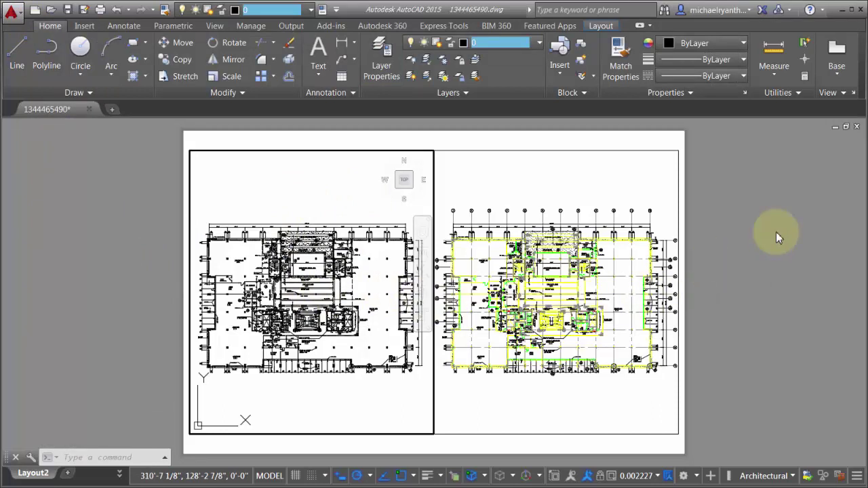
Activate the right viewport and give the A-ANN layers a magenta VP Color override.
click(539, 163)
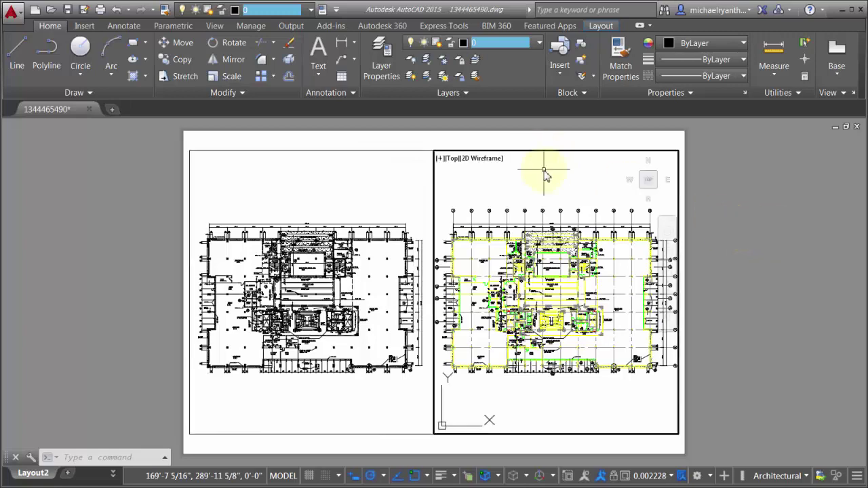
click(382, 49)
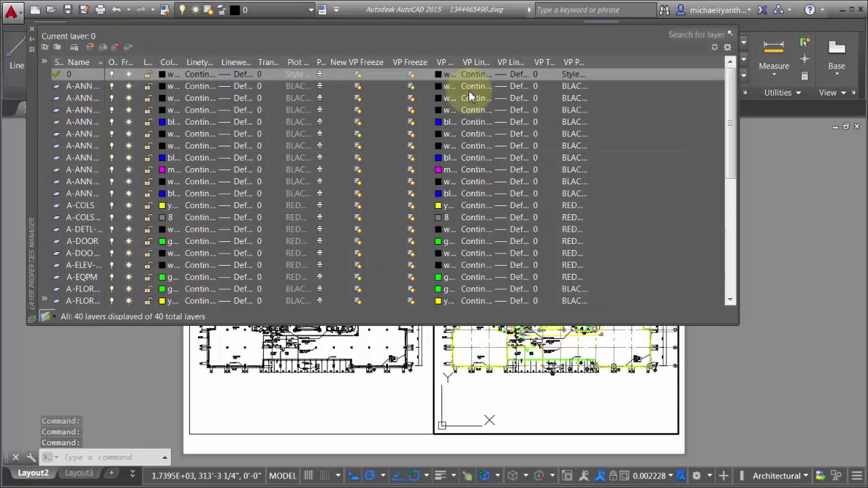
click(79, 87)
shift+click(81, 194)
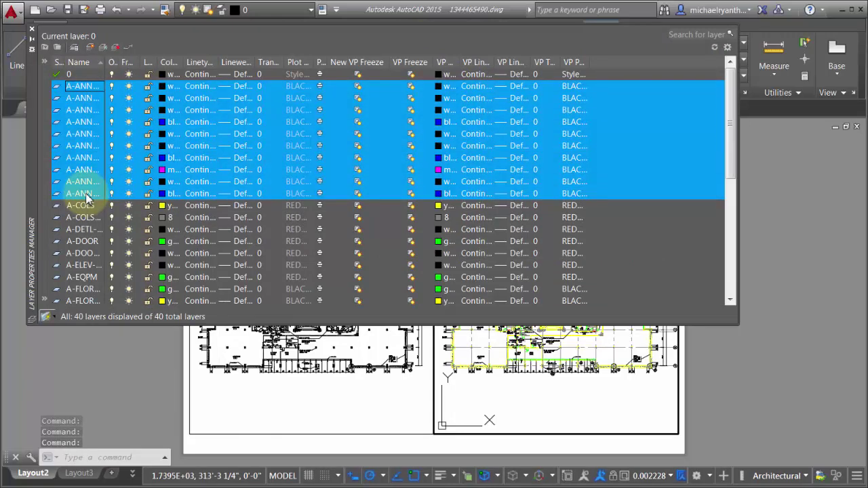
click(439, 87)
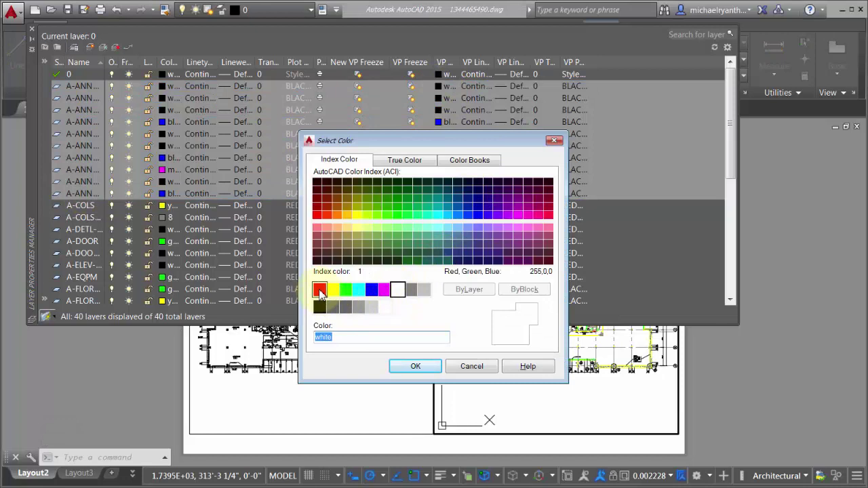
click(384, 289)
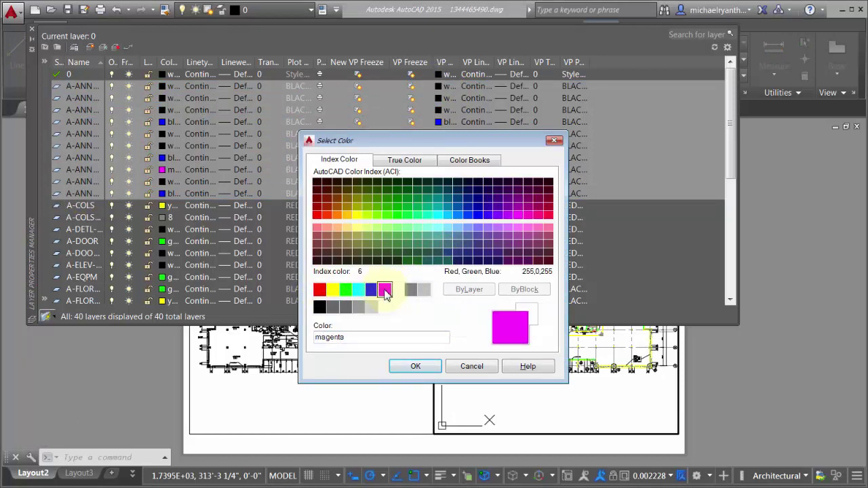
click(417, 366)
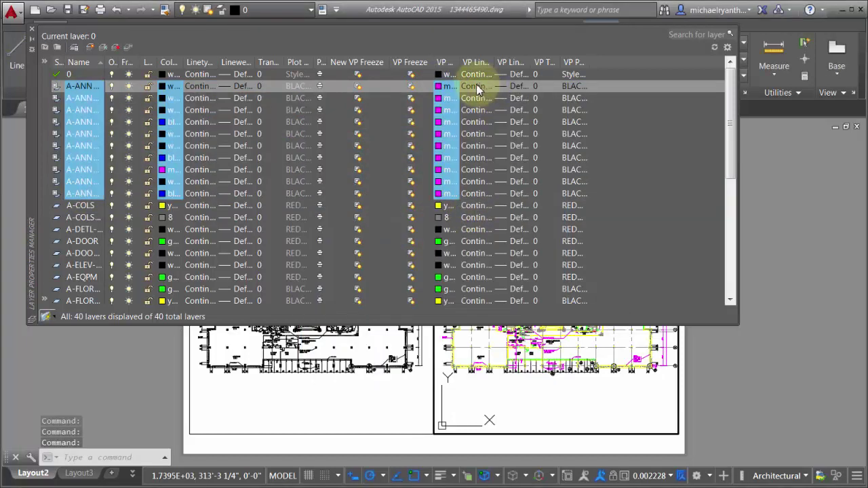
Set the A-ANN layers' VP Linetype override to HIDDEN.
click(478, 86)
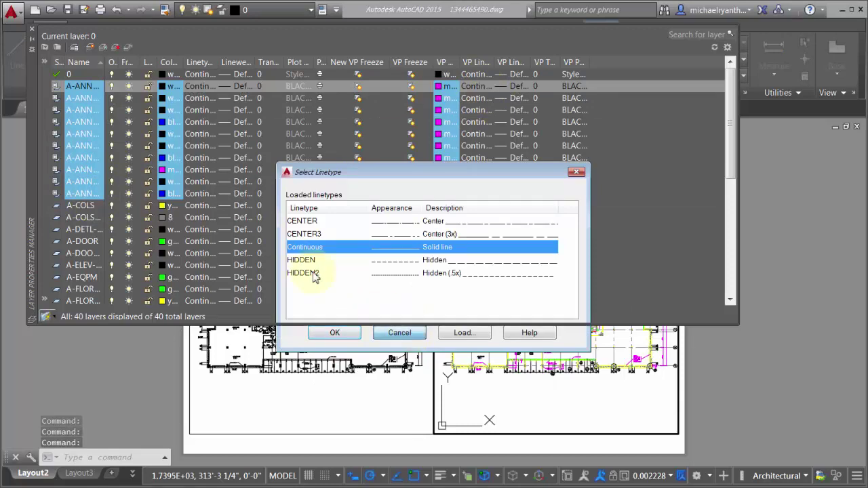
click(399, 332)
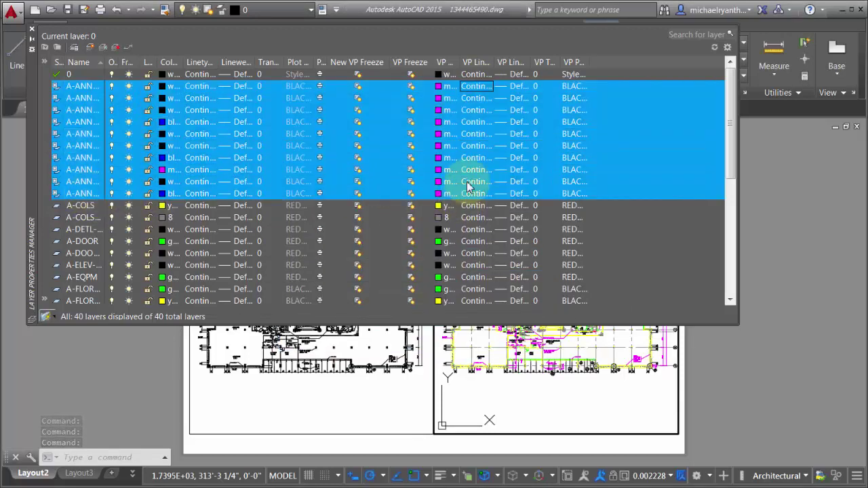
click(477, 88)
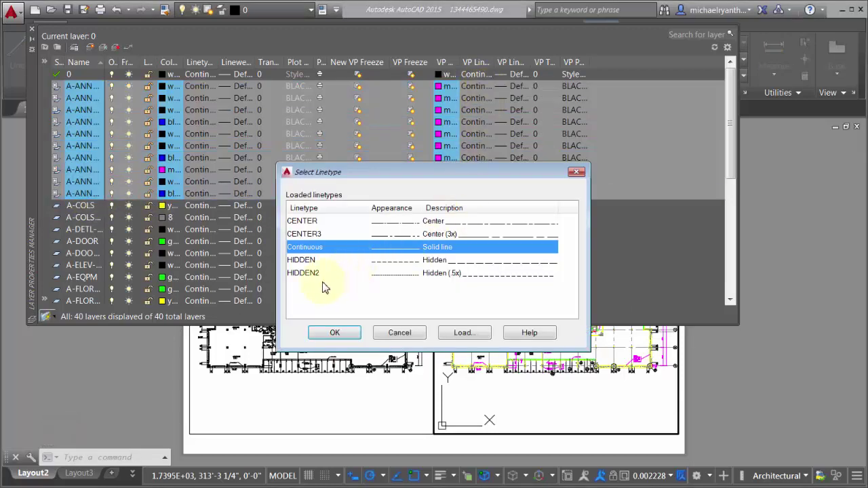
click(303, 260)
click(335, 333)
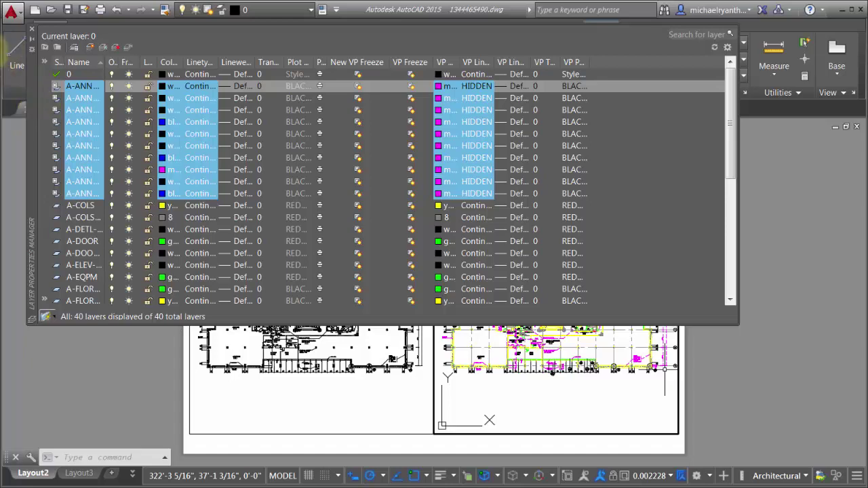
Close the layer manager, return to paper space, and zoom to inspect the magenta dashed annotations.
click(31, 28)
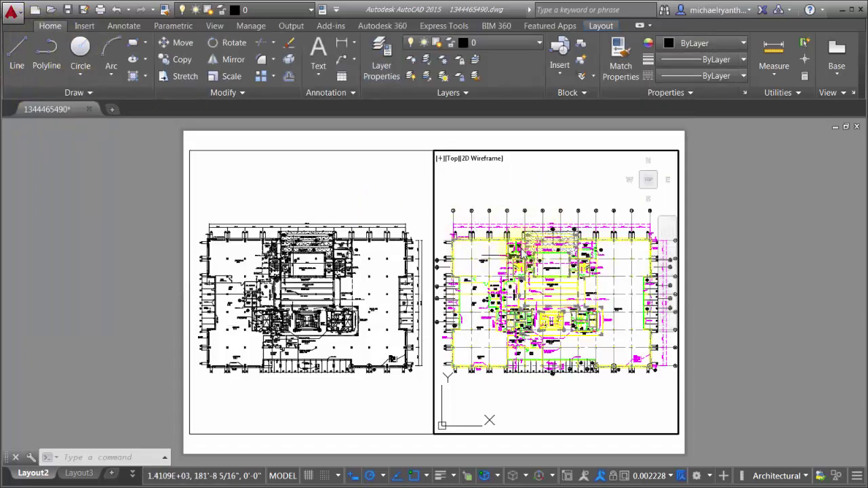
double_click(743, 255)
scroll(549, 241, up, 2)
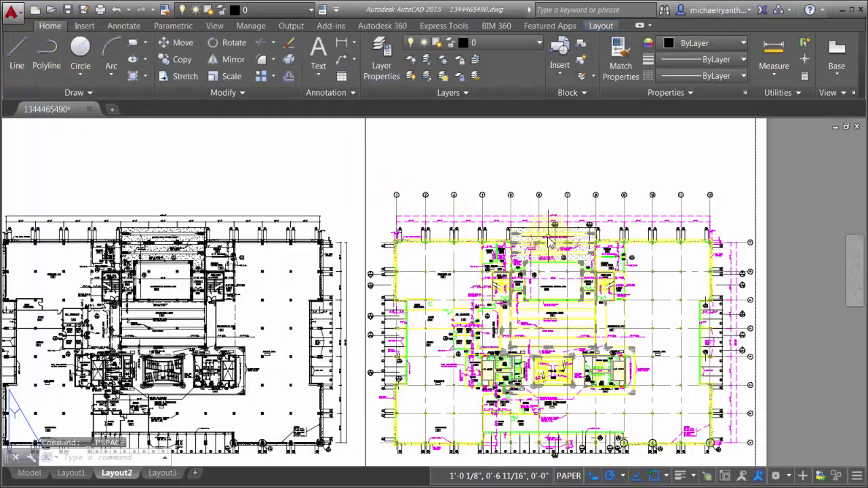
scroll(549, 240, up, 5)
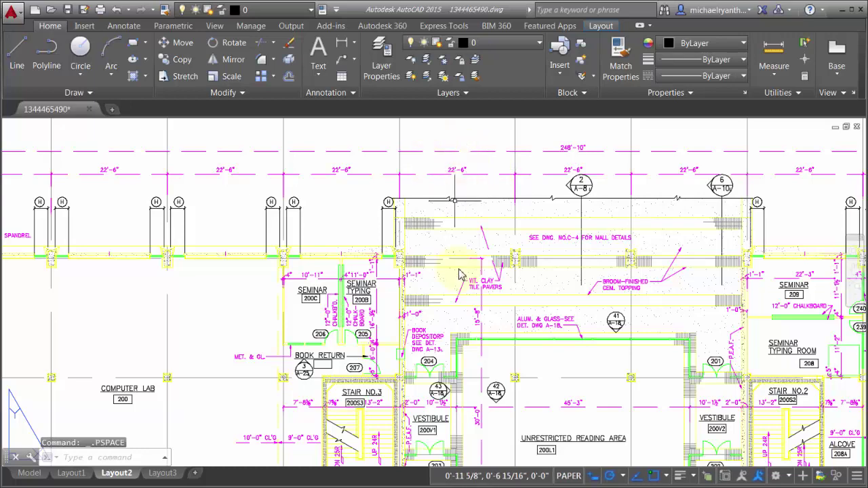
scroll(456, 236, down, 6)
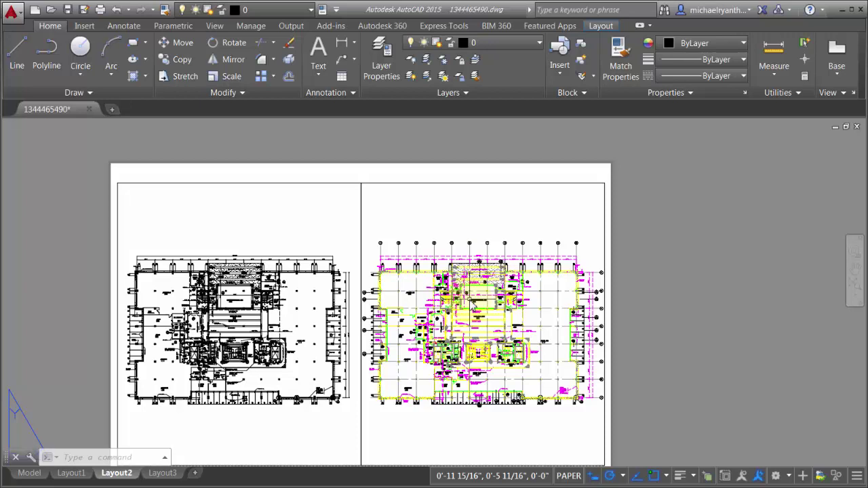
Remove viewport overrides from three A-ANN layers in the right viewport only.
double_click(421, 207)
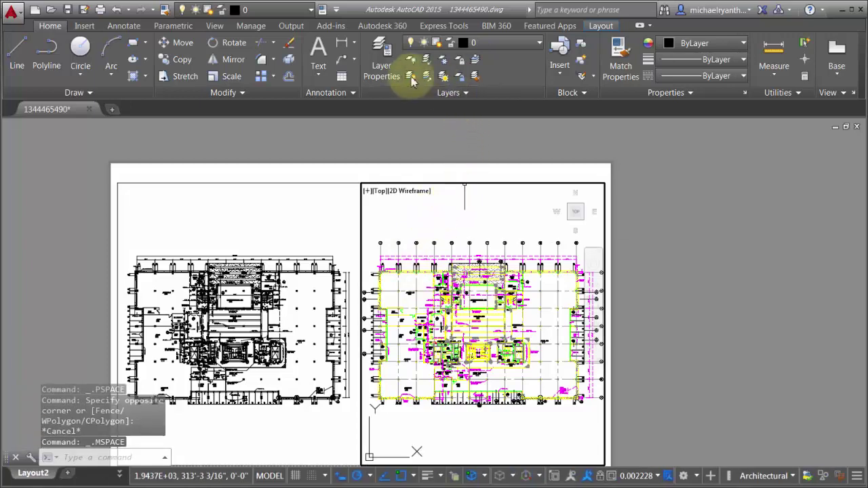
click(386, 54)
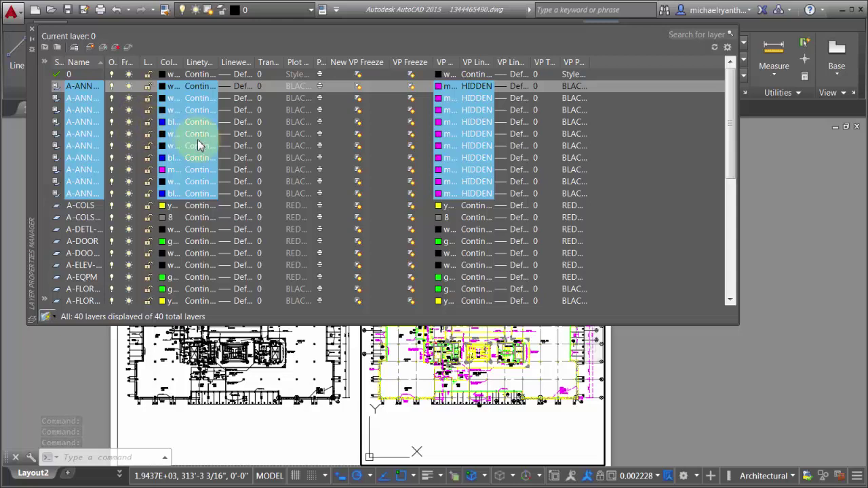
click(78, 194)
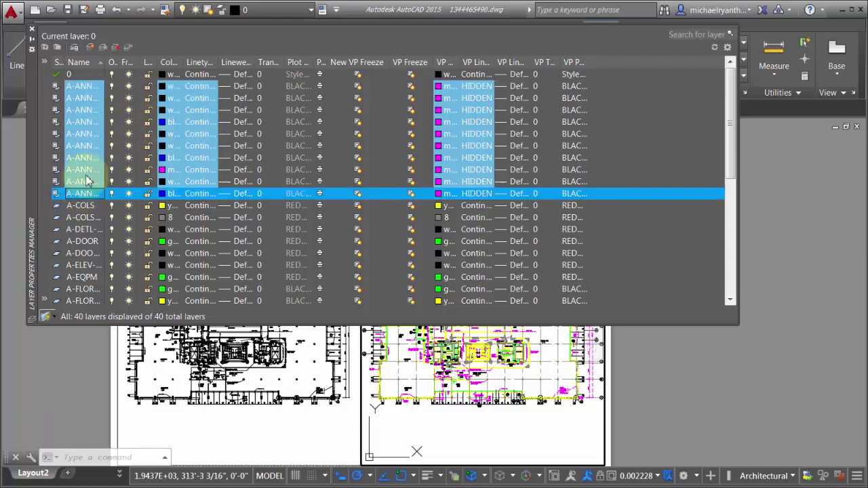
shift+click(83, 170)
right_click(88, 175)
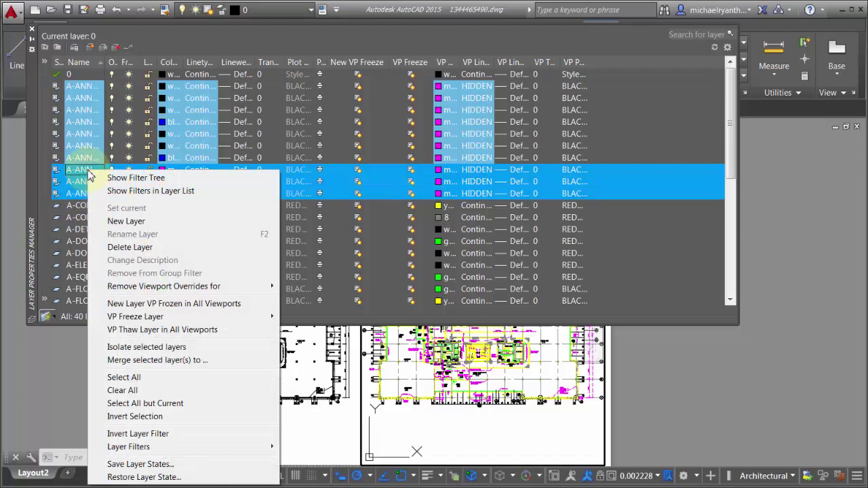
mouse_move(136, 287)
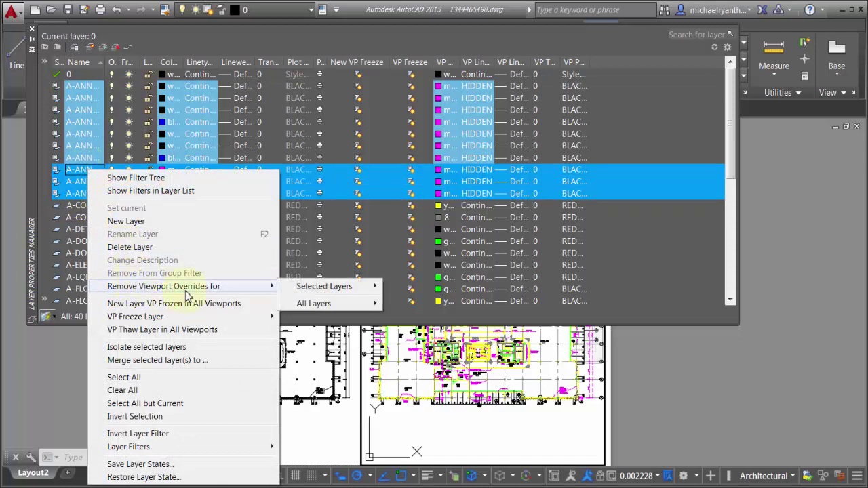
mouse_move(359, 290)
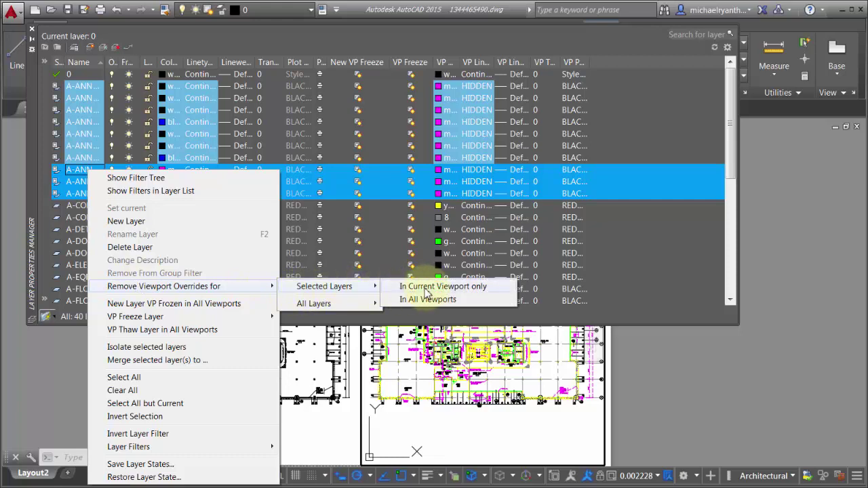
click(426, 289)
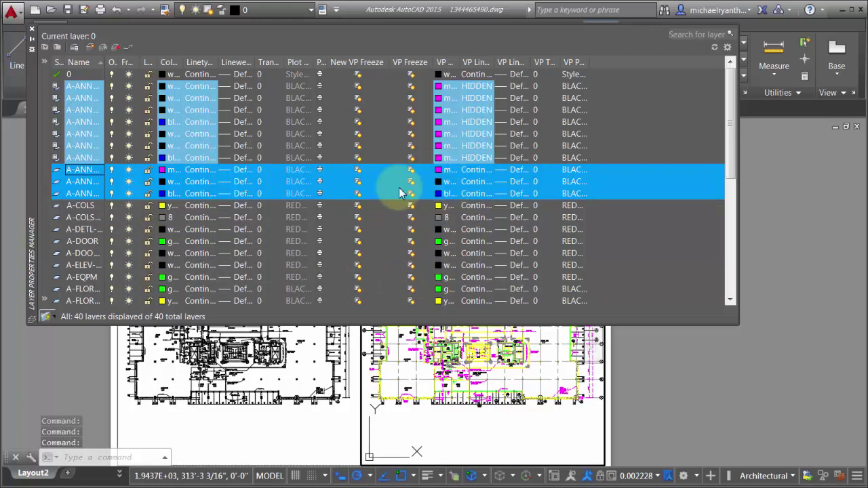
Close the layer list, go to paper space, then reactivate the right viewport.
click(31, 30)
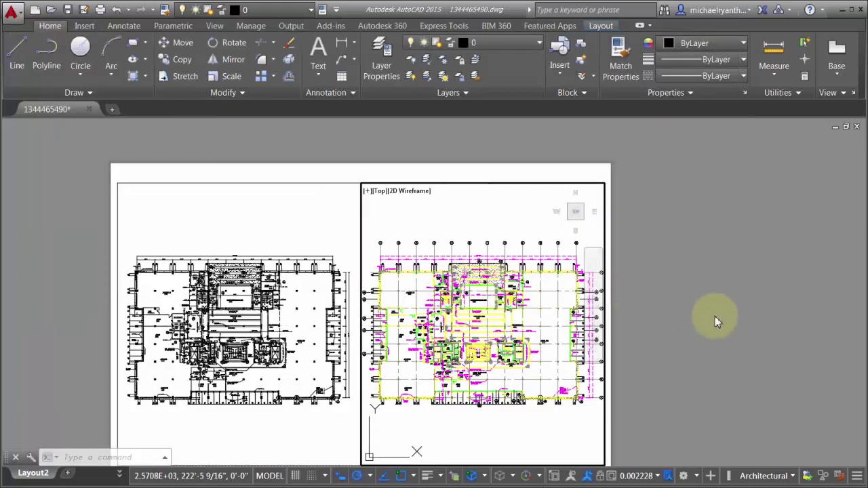
double_click(691, 273)
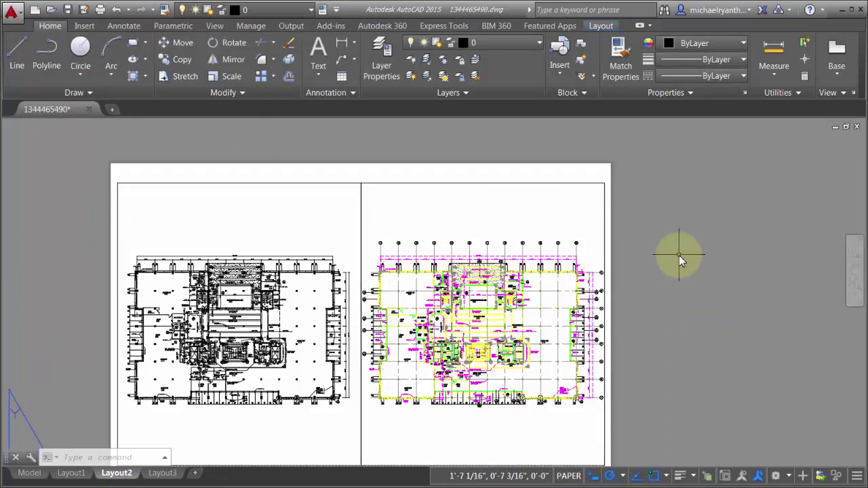
double_click(531, 229)
Remove all layers' viewport overrides in the current viewport only, then reselect the A-ANN layers.
click(382, 54)
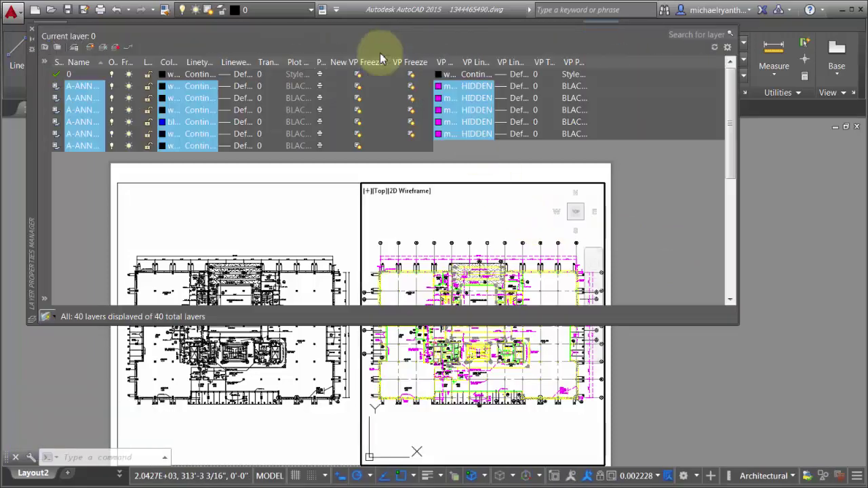
click(92, 159)
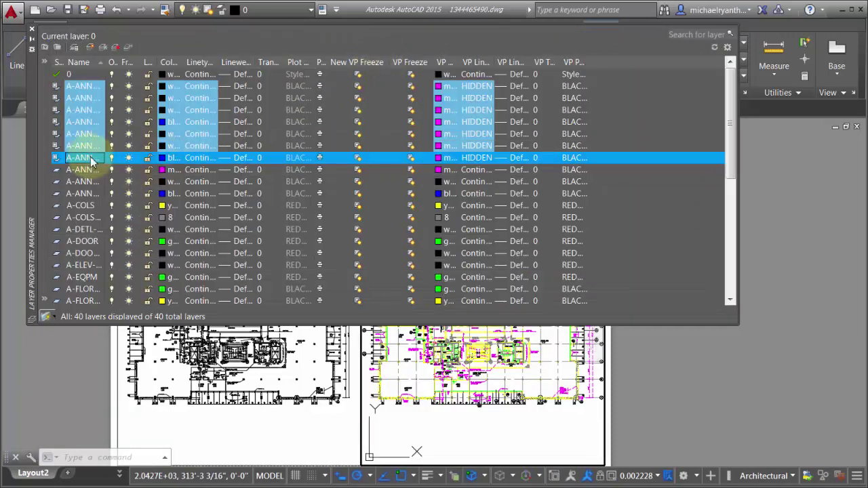
right_click(96, 86)
mouse_move(139, 201)
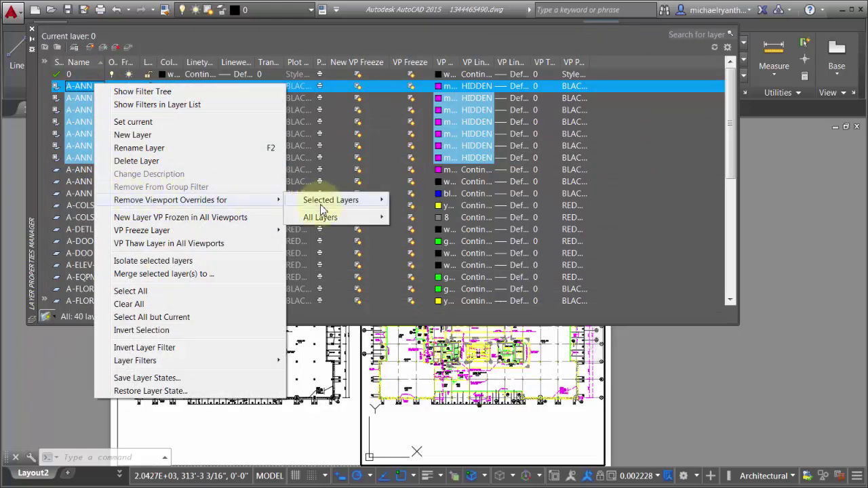
mouse_move(324, 218)
click(429, 220)
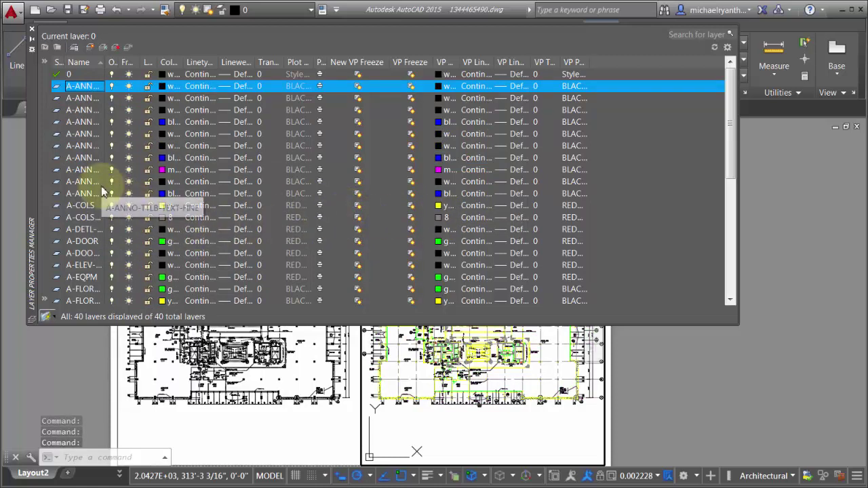
shift+click(80, 193)
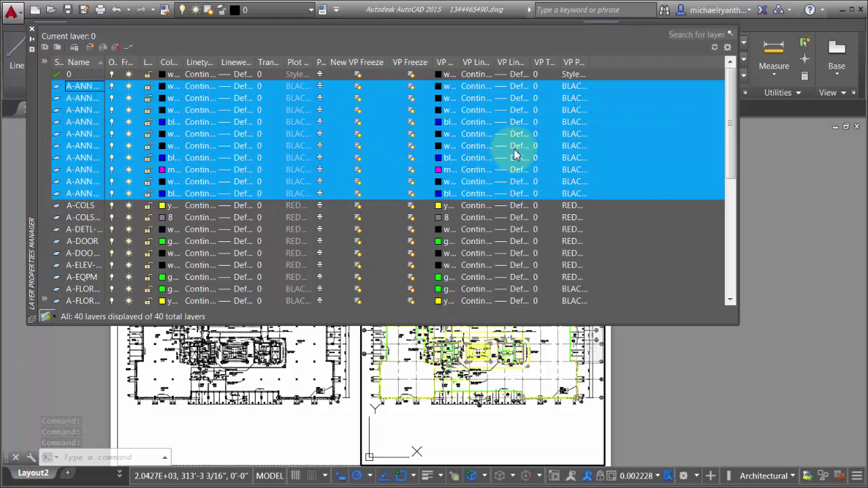
Attach My-PLOT STYLE.stb and give the selected A-ANN layers RED (MEDIUM) VP Plot Style, then close the palette.
click(575, 98)
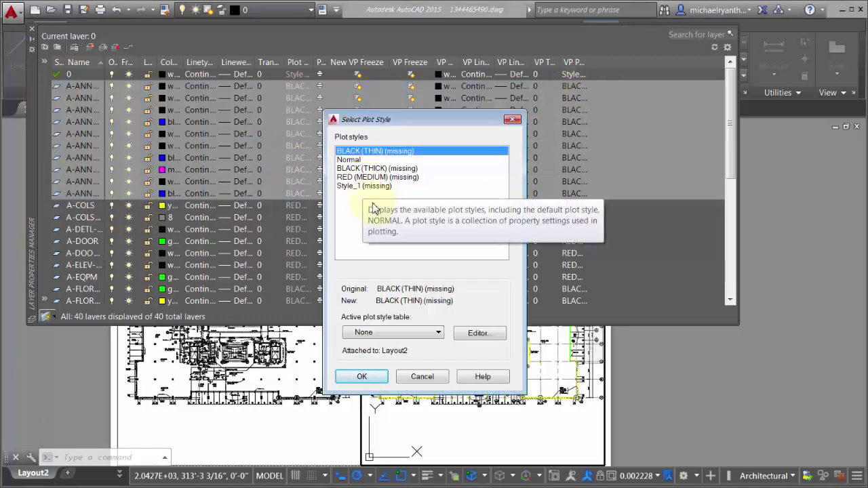
click(398, 335)
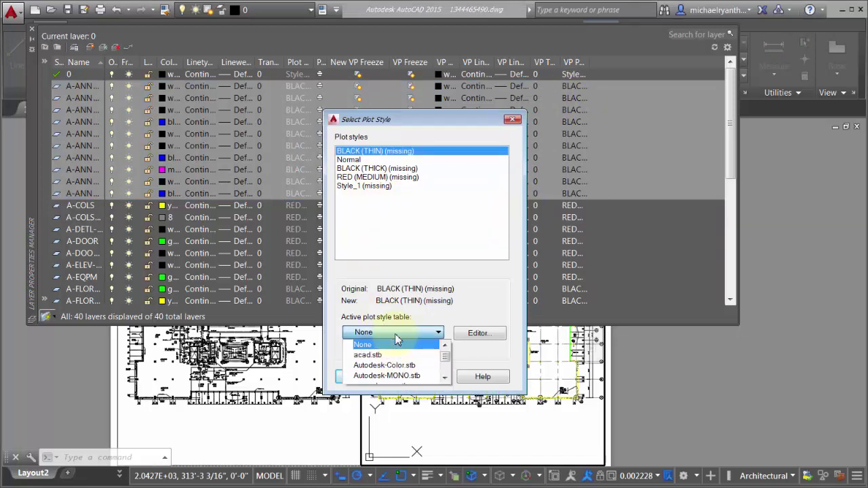
scroll(407, 352, down, 1)
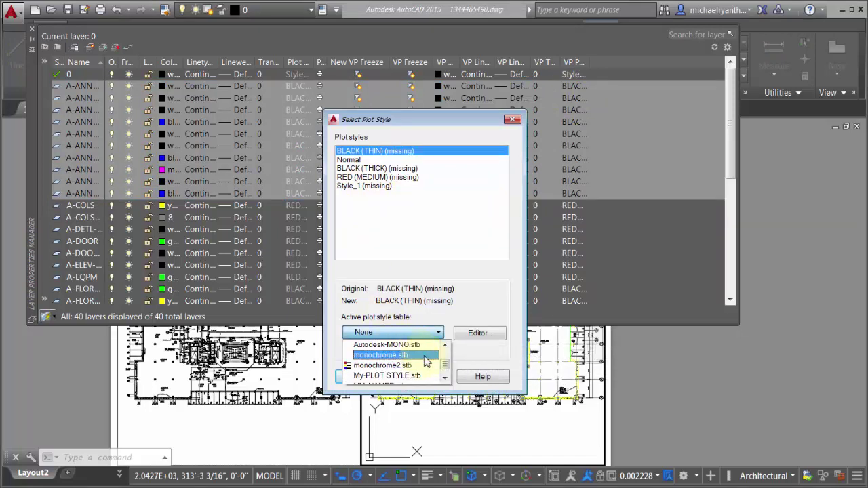
click(387, 376)
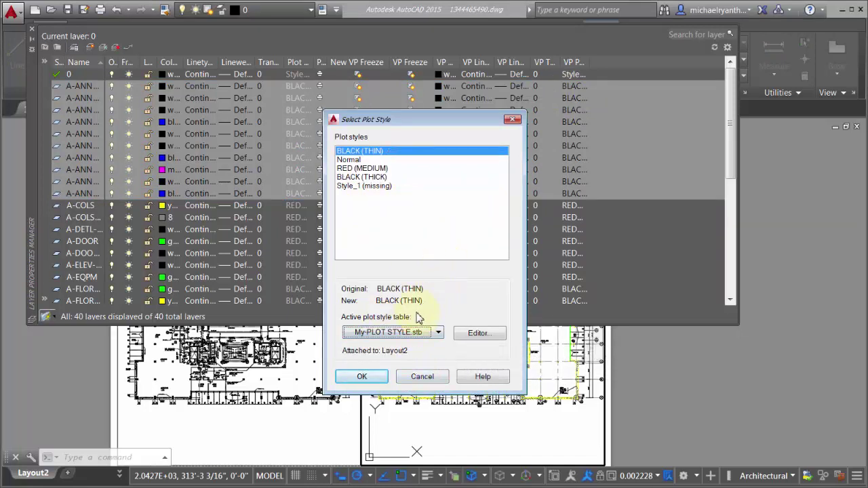
click(371, 168)
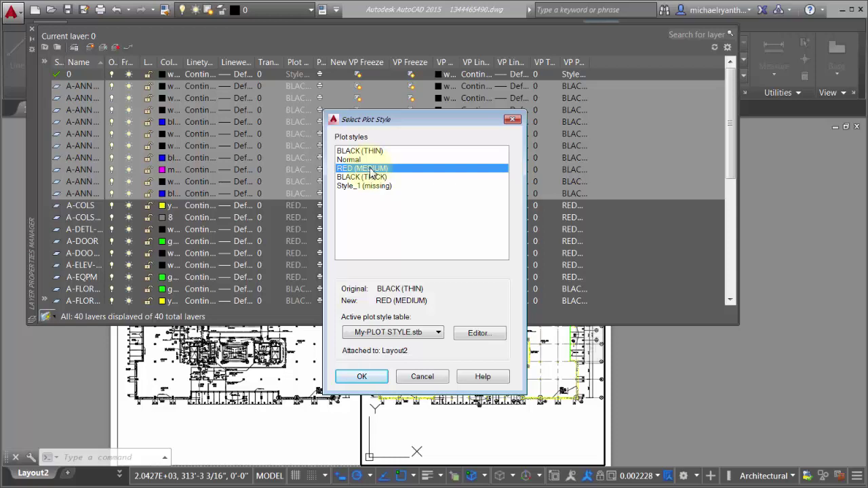
click(363, 376)
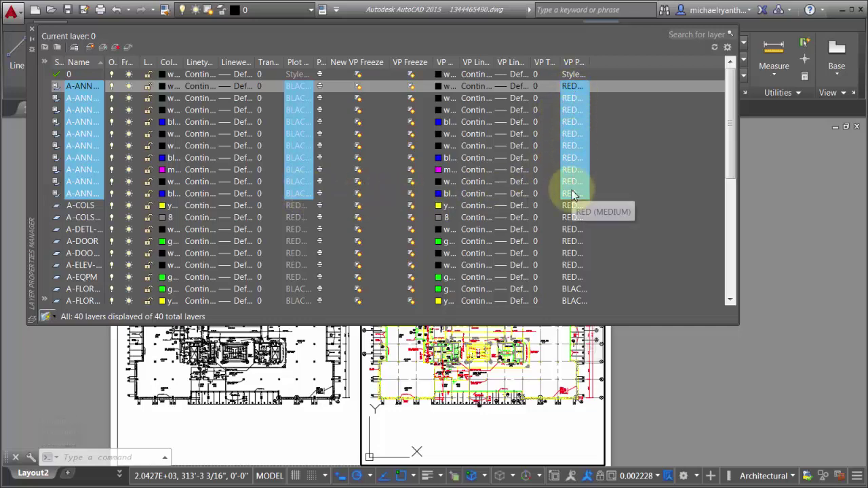
click(32, 30)
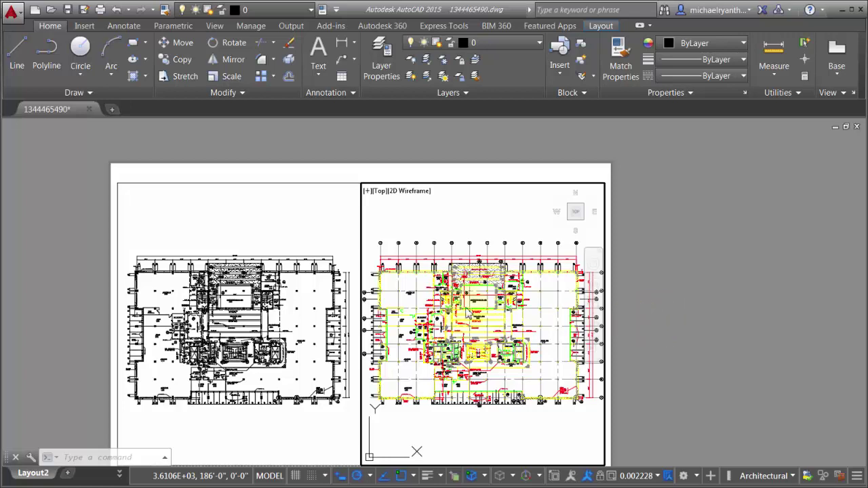
right_click(43, 475)
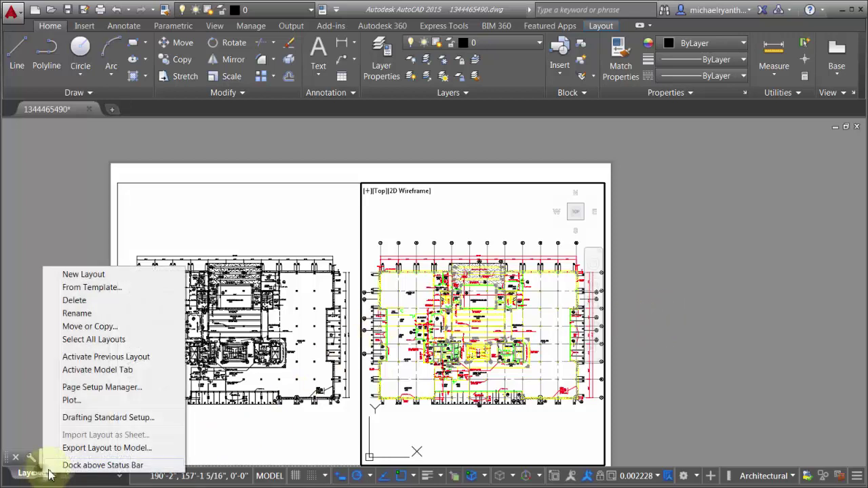
click(83, 390)
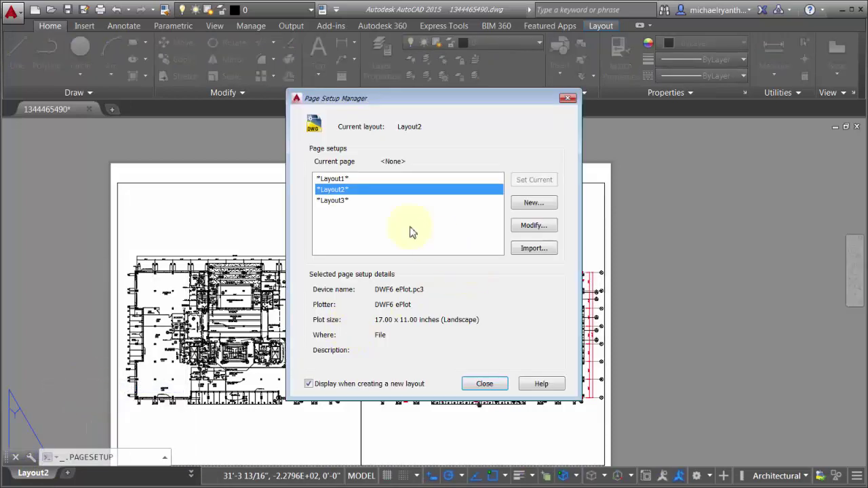
click(534, 227)
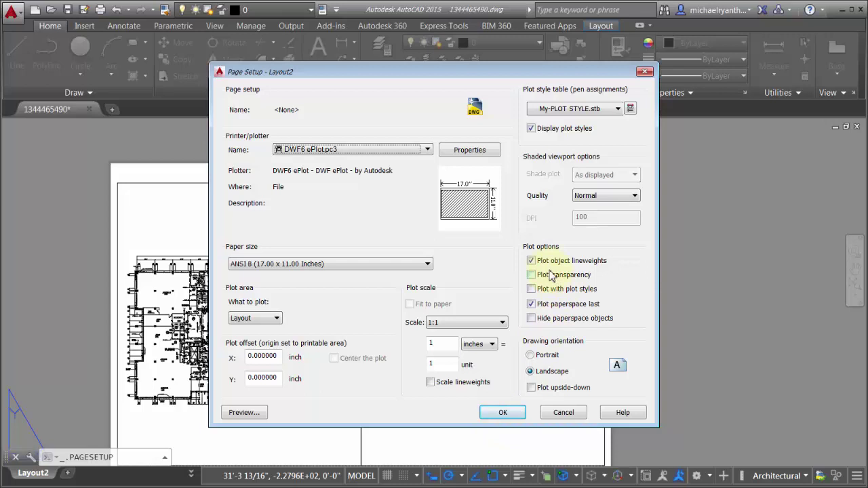
click(563, 412)
click(485, 385)
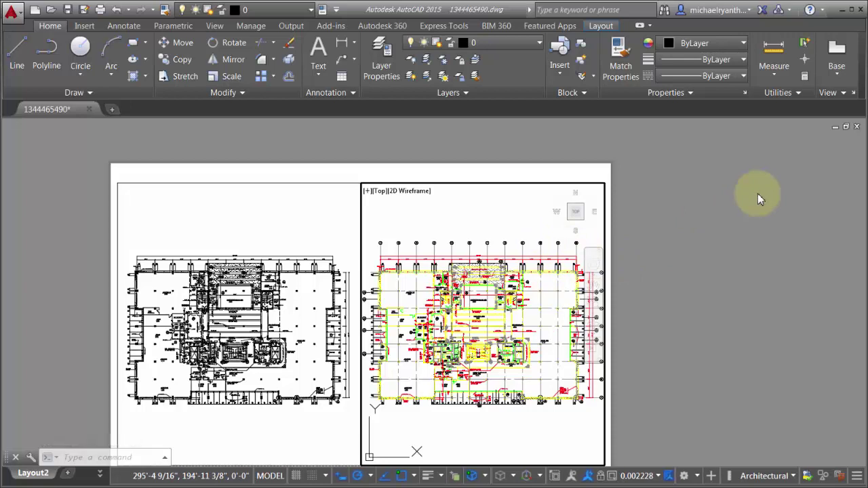
Click the left then right viewport, leaving the right active, and reopen Layer Properties.
click(297, 213)
click(410, 209)
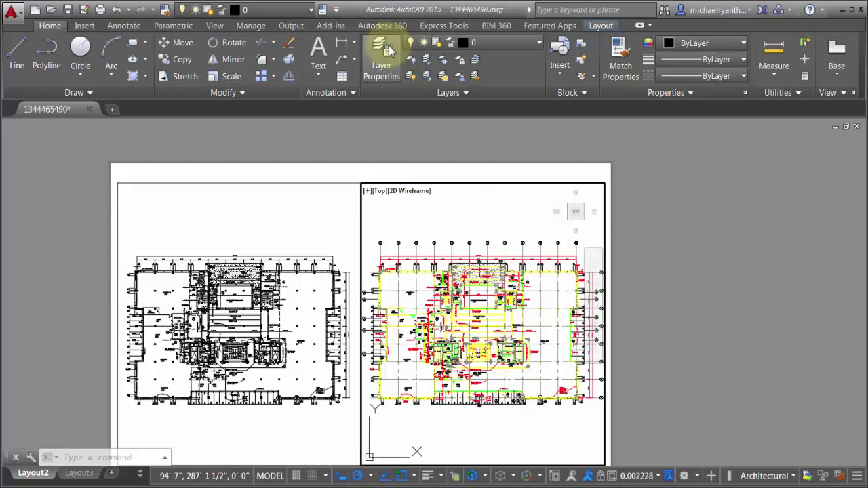
click(382, 54)
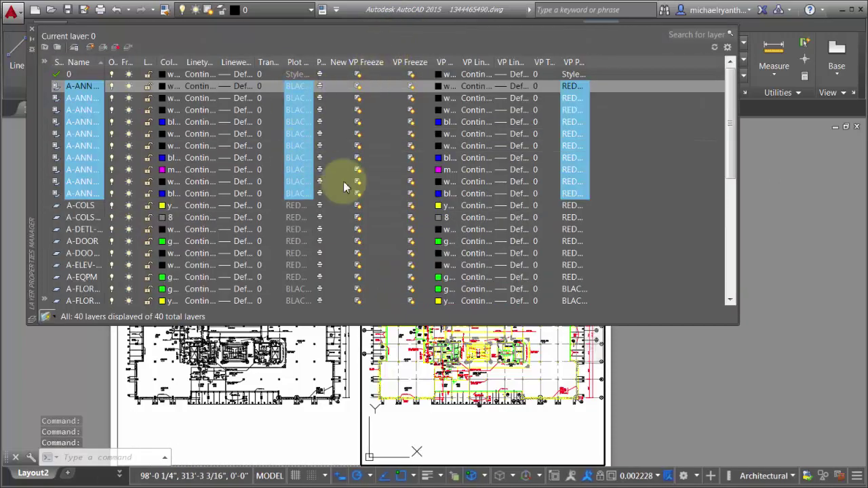